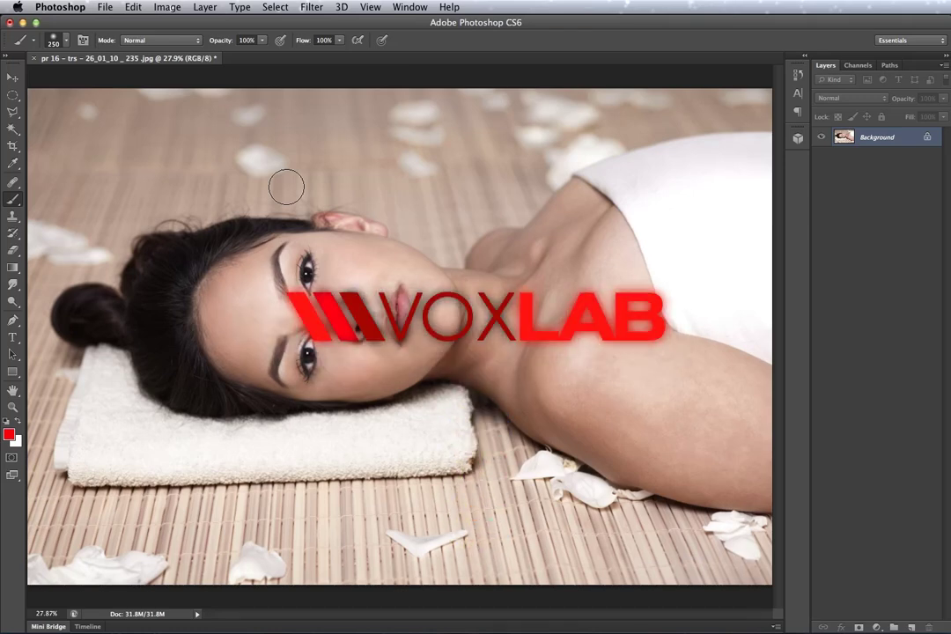
Step: Zoom the portrait to 100% and centre the woman's eyes, nose and lips in view
key(super+plus)
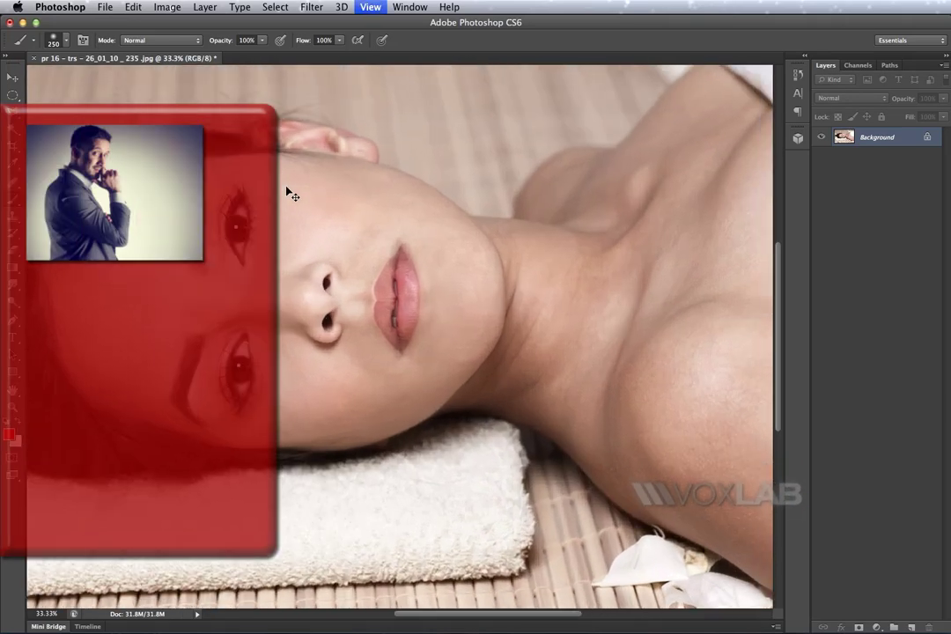
key(super+plus)
key(super+plus)
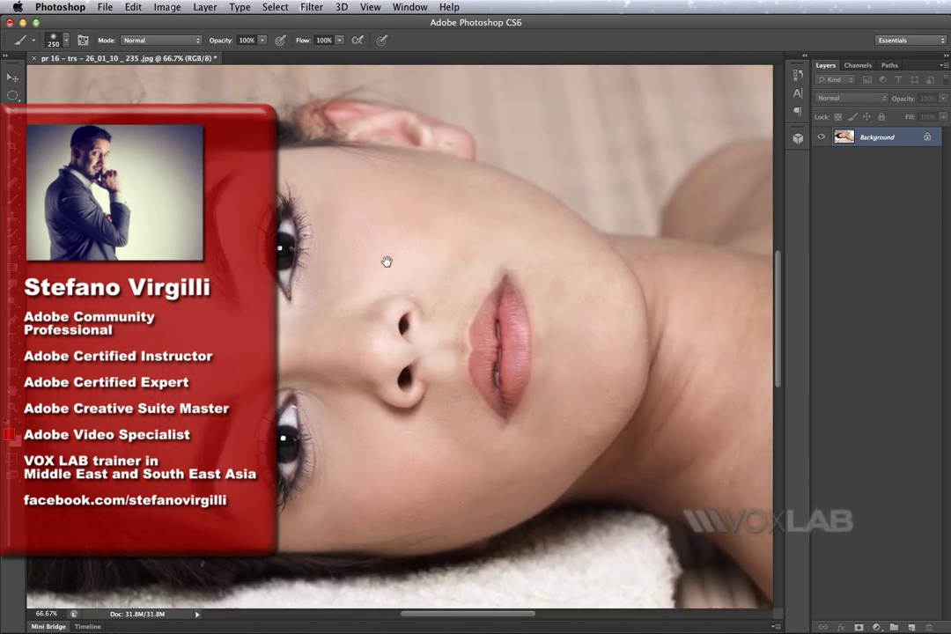
key(super+plus)
drag(347, 247, 360, 198)
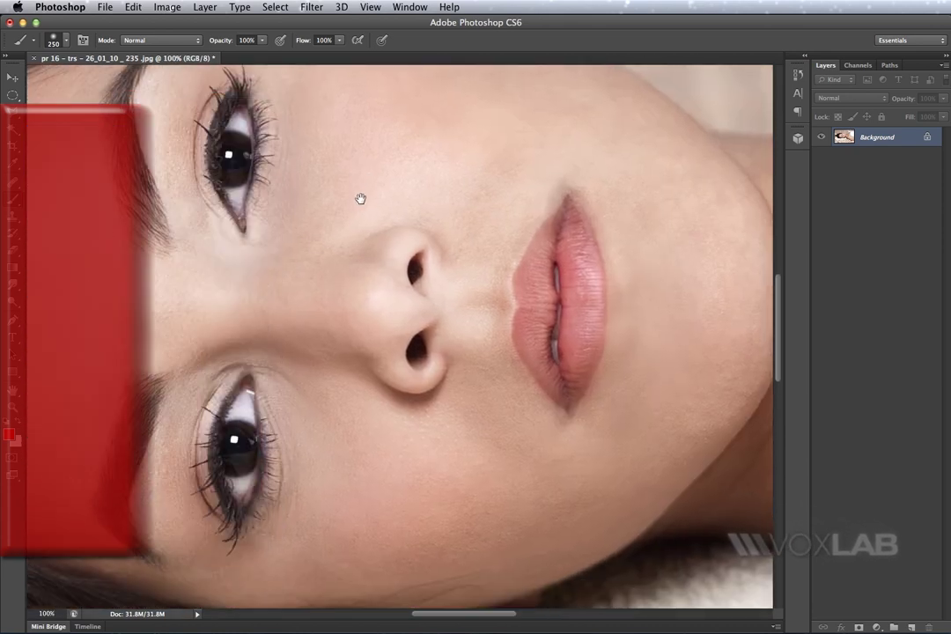
Step: Open the Custom filter dialog from Filter > Other
click(317, 7)
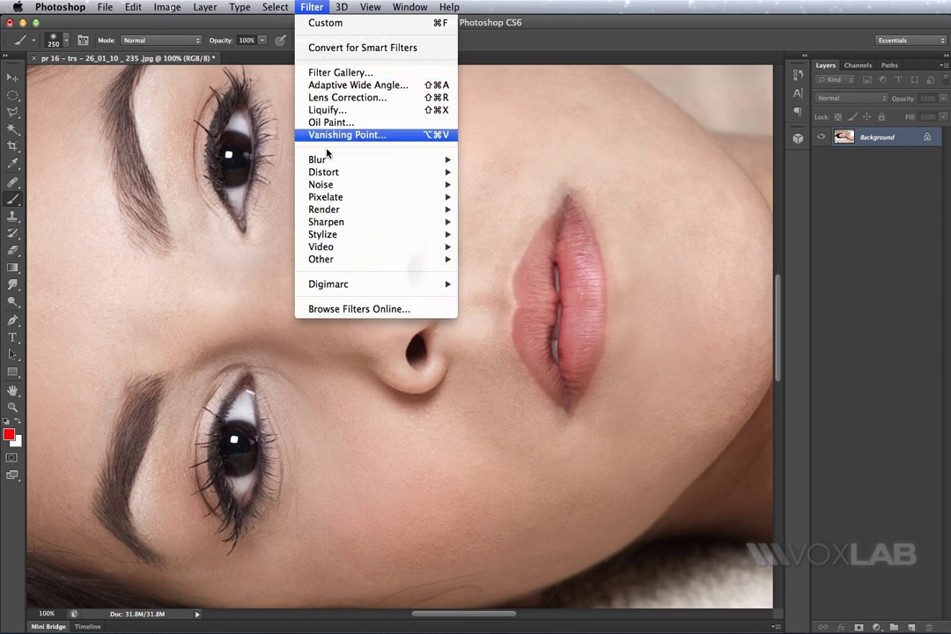
mouse_move(322, 262)
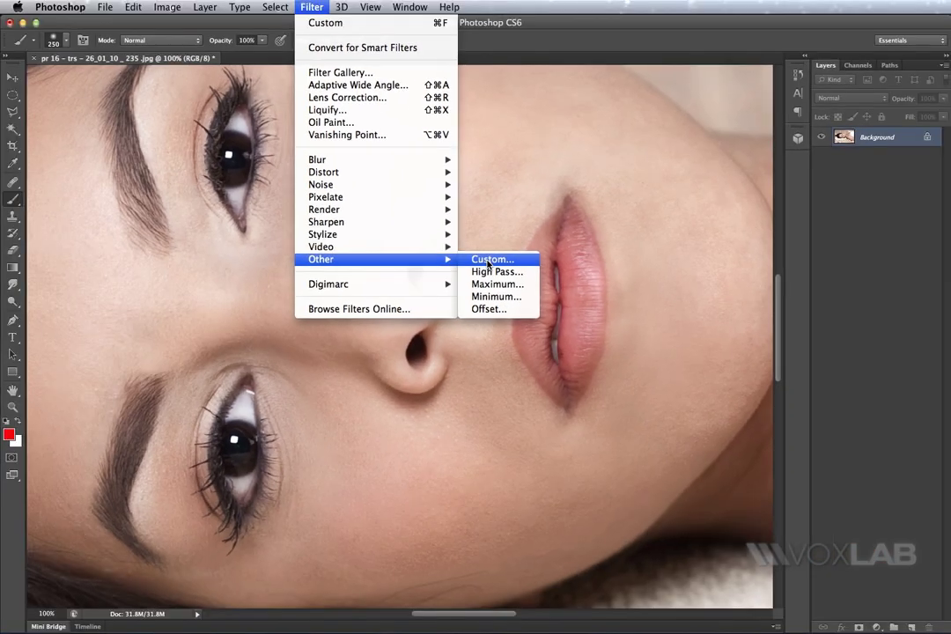
click(489, 260)
drag(418, 95, 318, 132)
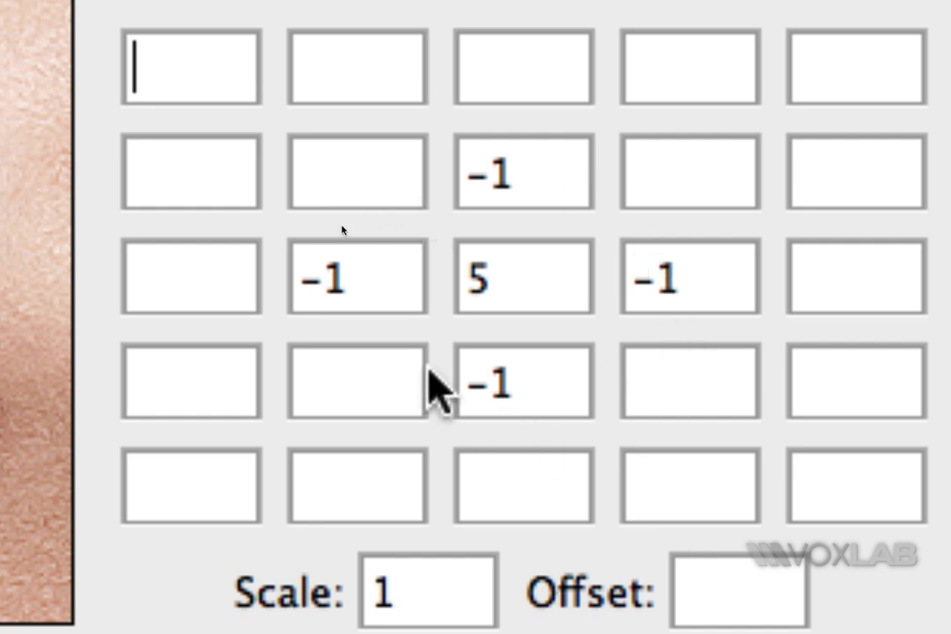
Step: Enter 1 at row 2, column 2 and -1 at row 4, column 4 of the Custom kernel
click(368, 172)
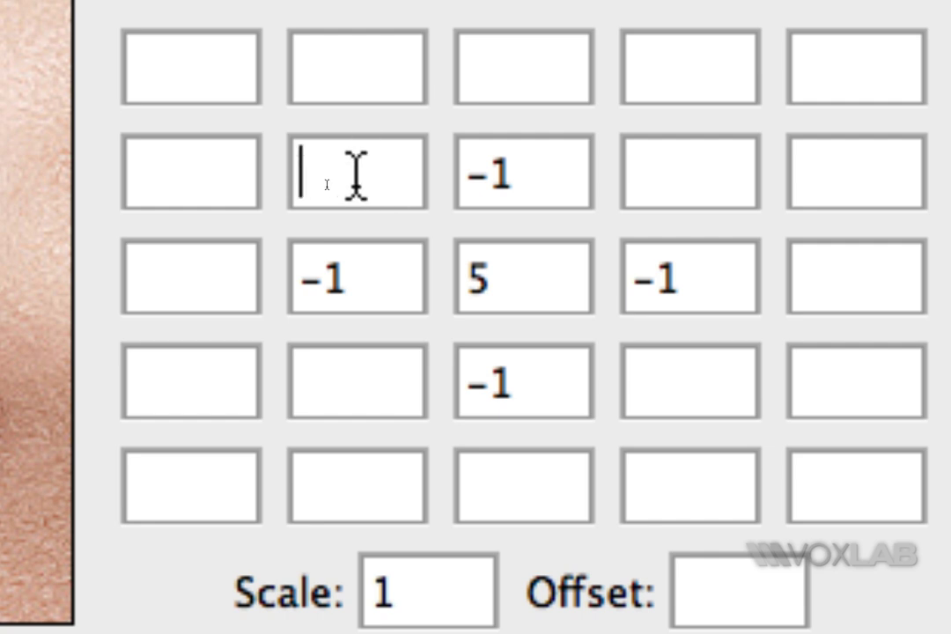
text(1)
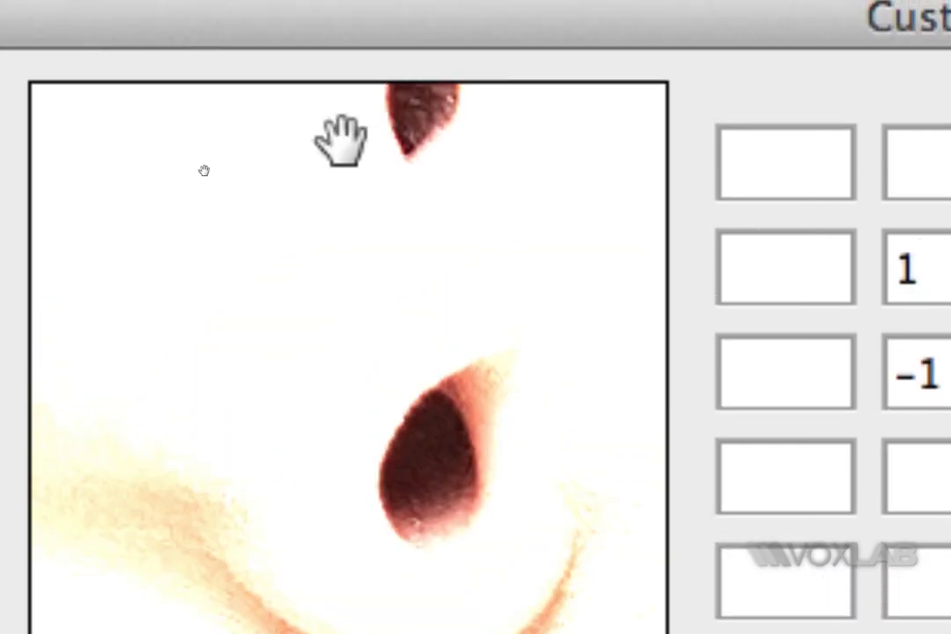
drag(340, 138, 203, 297)
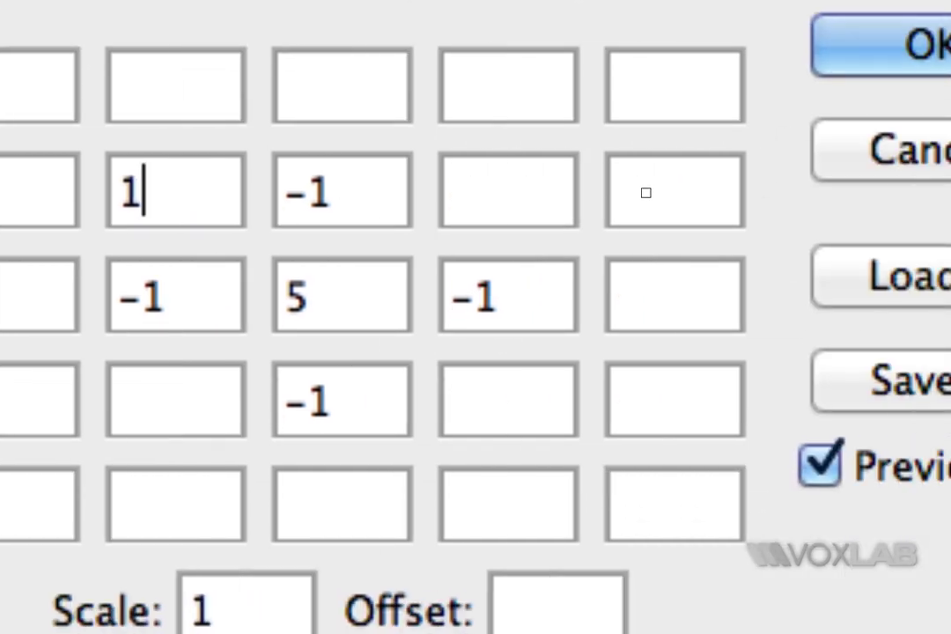
click(497, 393)
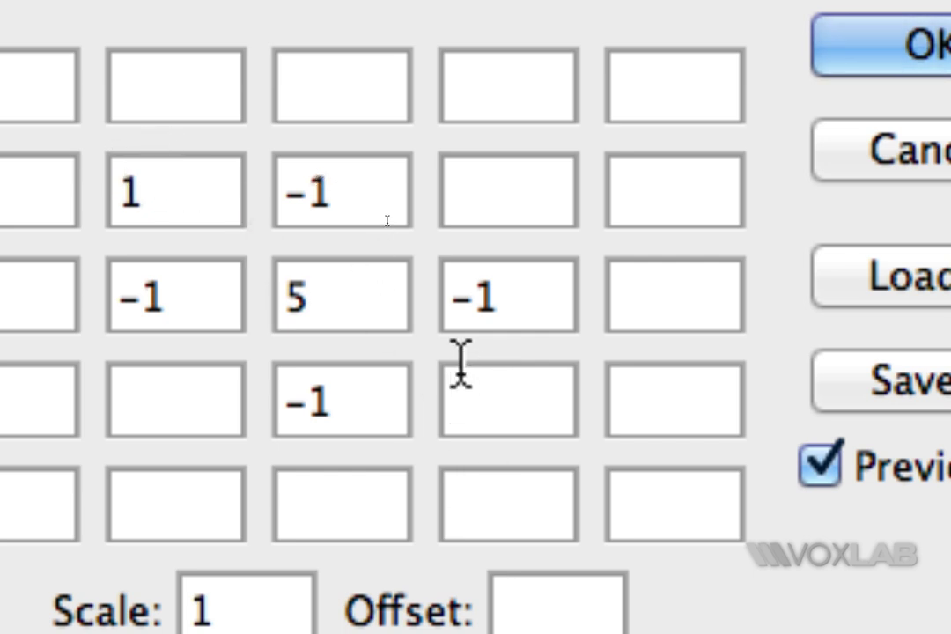
text(-1)
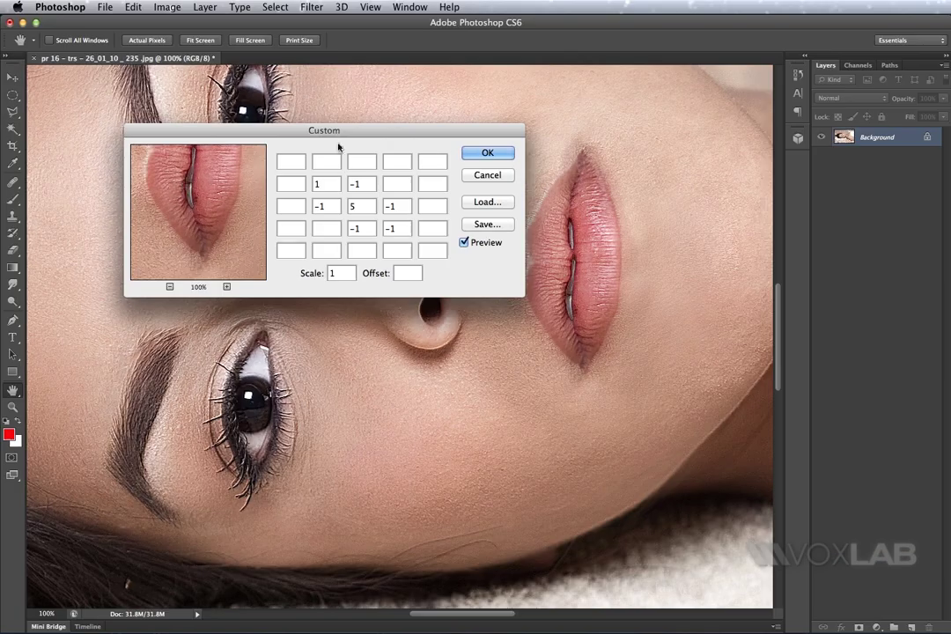
Step: Toggle Preview to compare the sharpening before and after, then cancel the Custom filter
drag(352, 130, 556, 101)
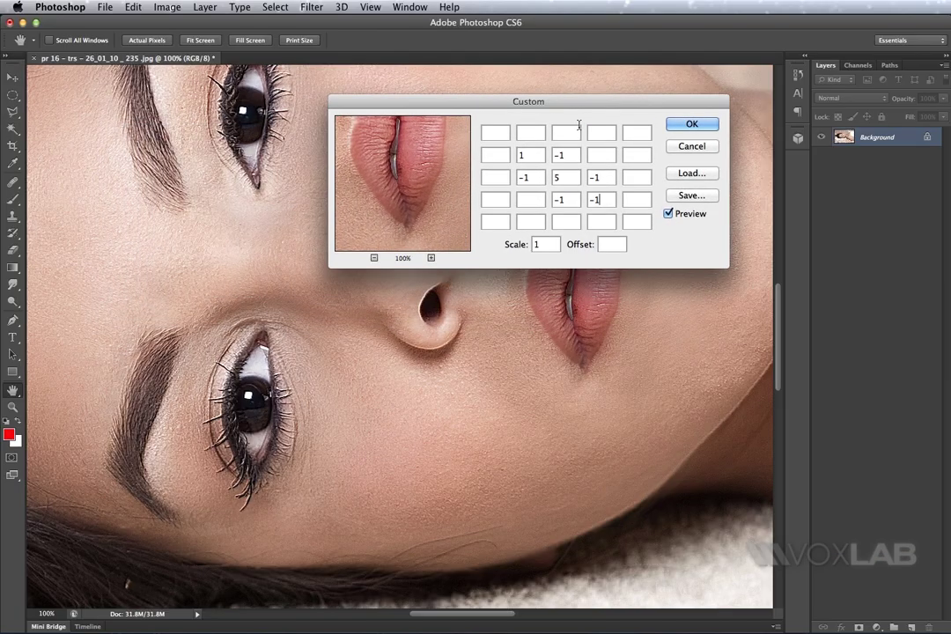
click(668, 214)
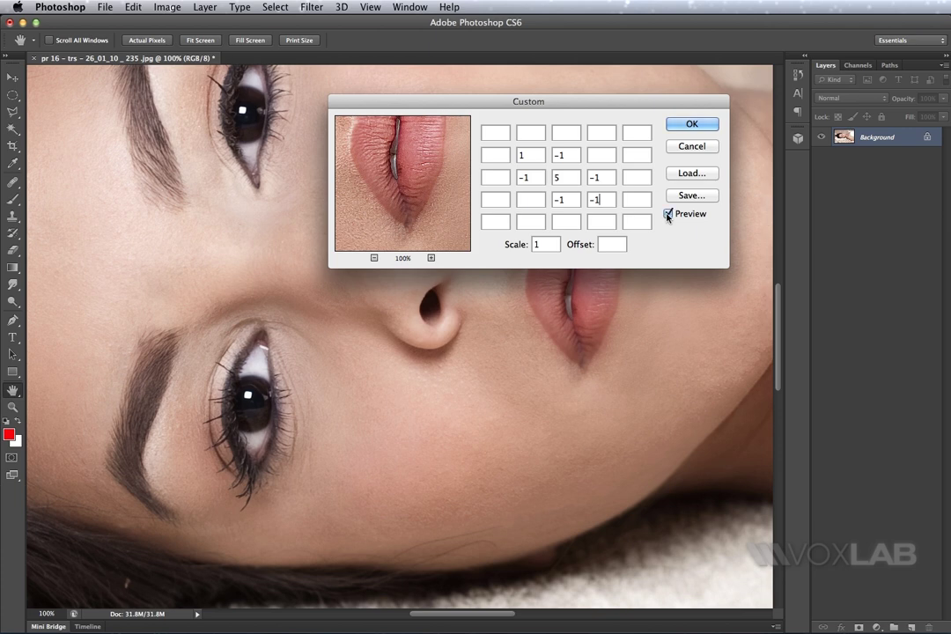
click(668, 214)
click(668, 214)
click(668, 214)
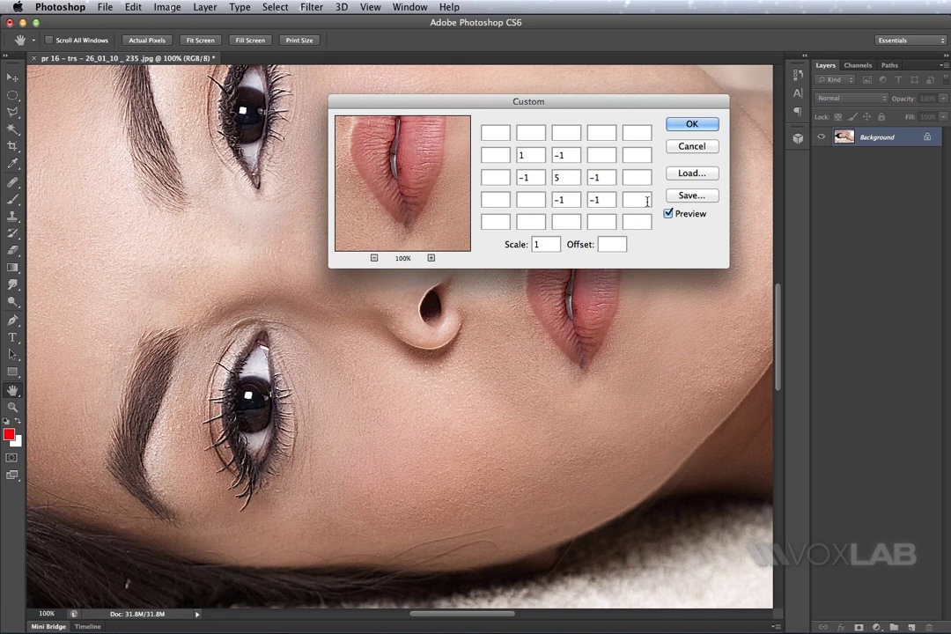
click(684, 148)
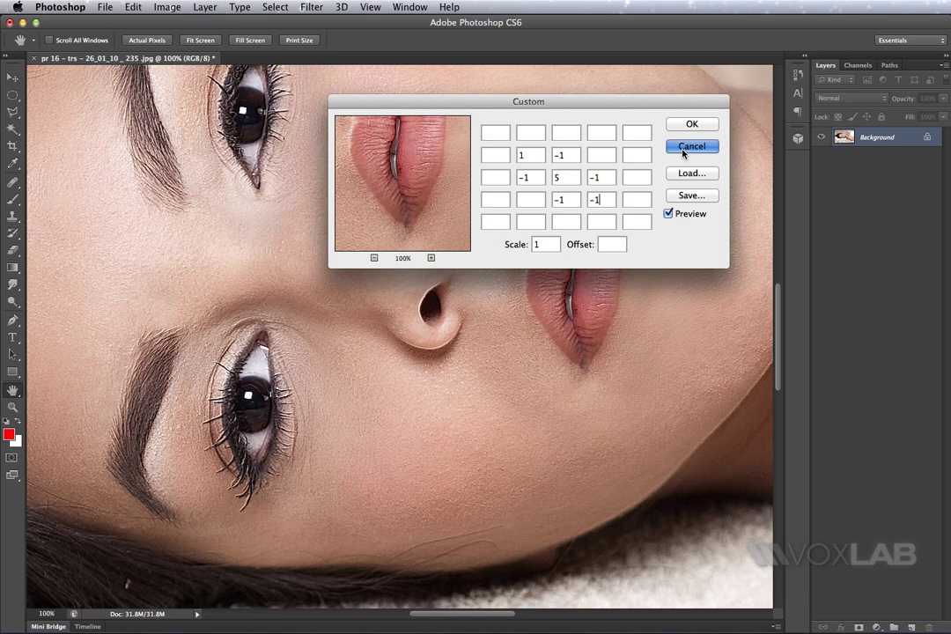
Step: Convert the background photo into a smart object for Smart Filters
click(691, 146)
key(b)
click(315, 6)
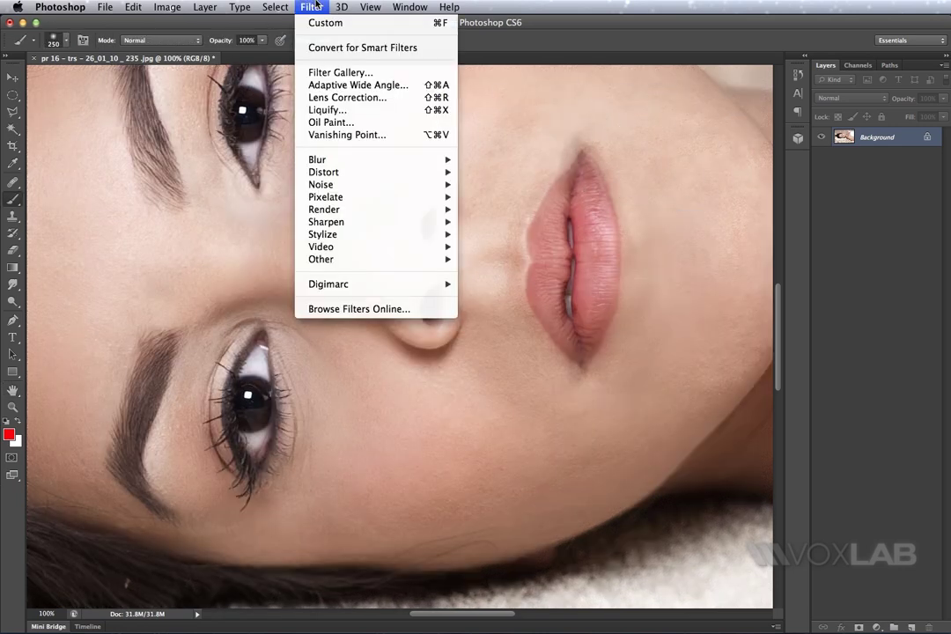
click(330, 48)
Step: Apply the Custom kernel (centre 5, surrounding −1, Scale 1) as a smart filter
click(303, 5)
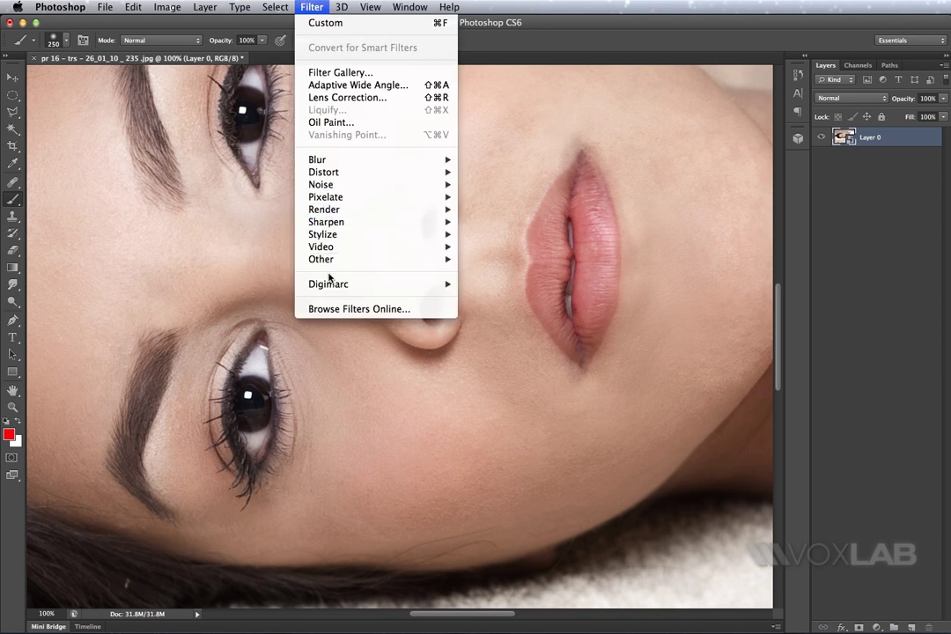
click(549, 233)
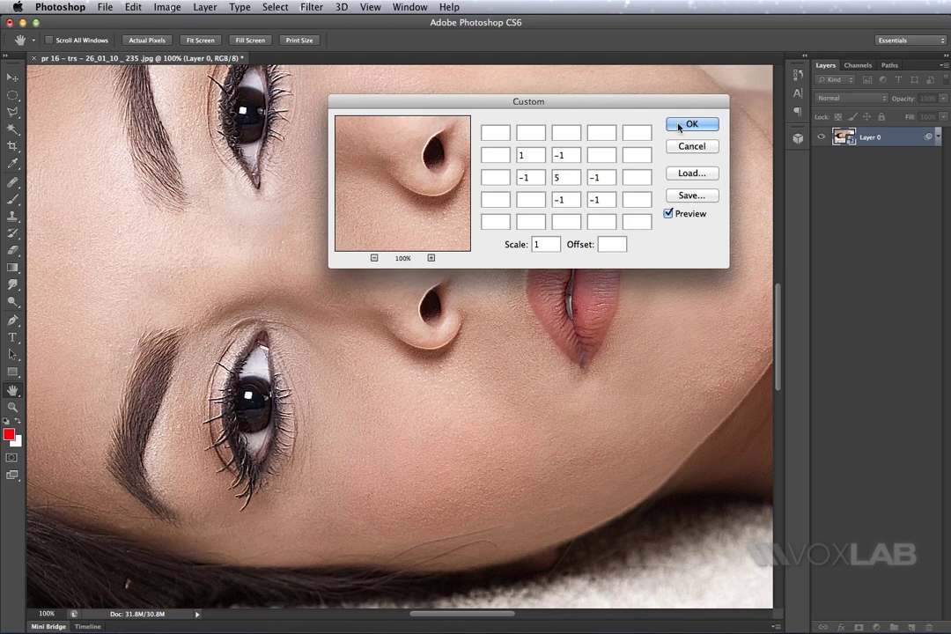
click(691, 125)
key(b)
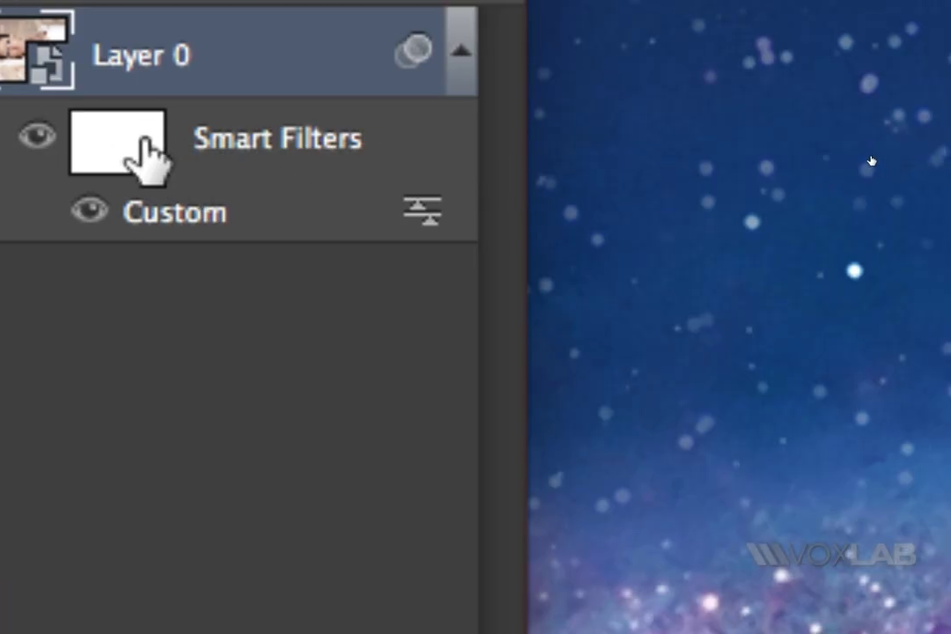
Step: Target the Smart Filters mask and set a soft round 175 px brush with black foreground
click(141, 158)
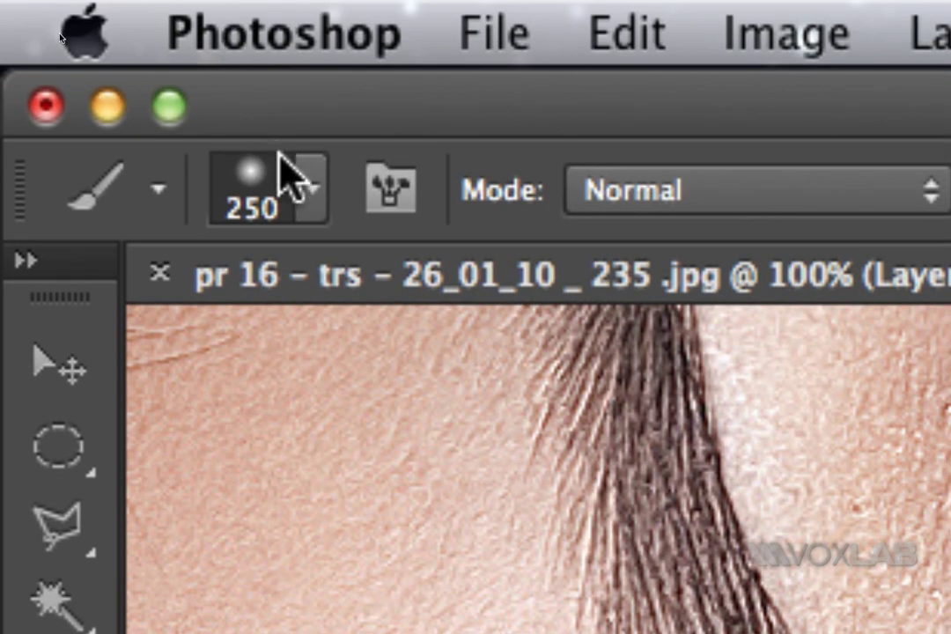
click(310, 196)
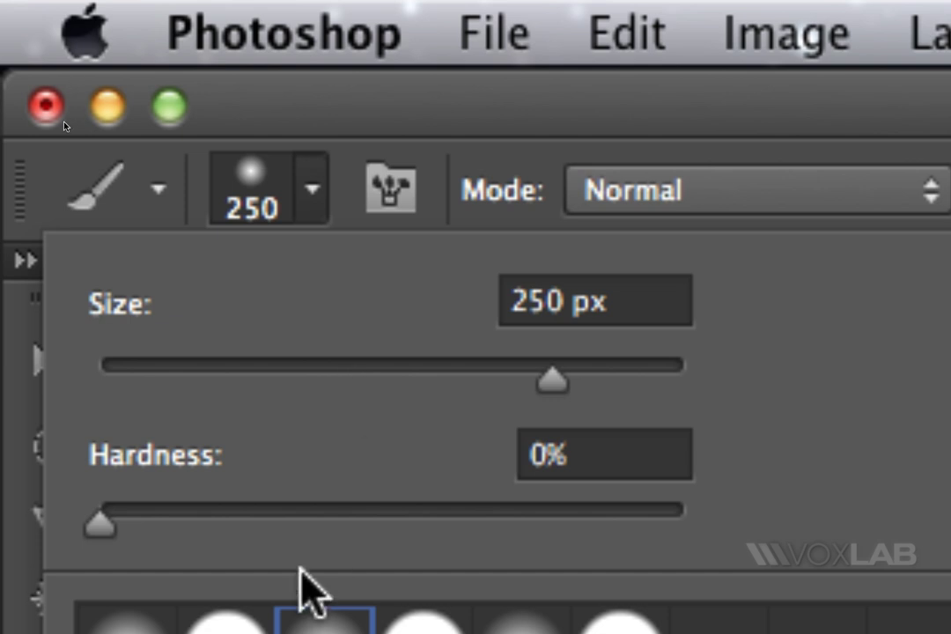
click(127, 621)
click(31, 137)
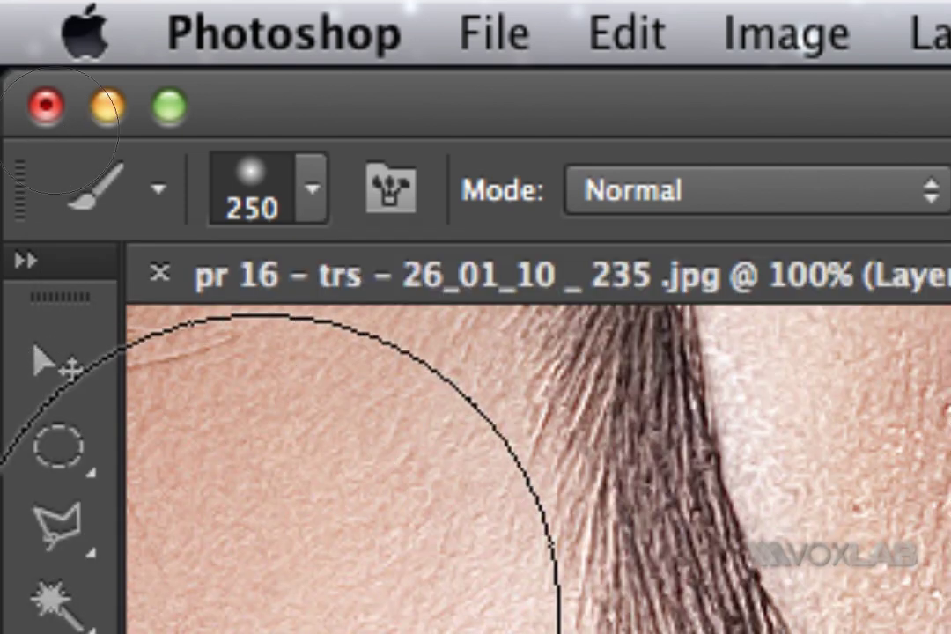
key(bracketleft)
key(bracketleft)
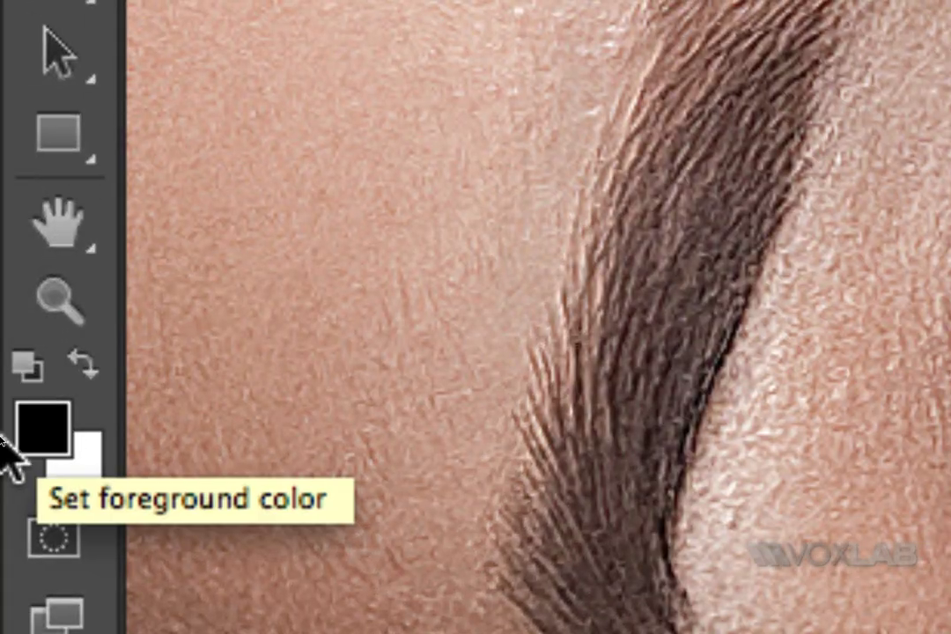
key(x)
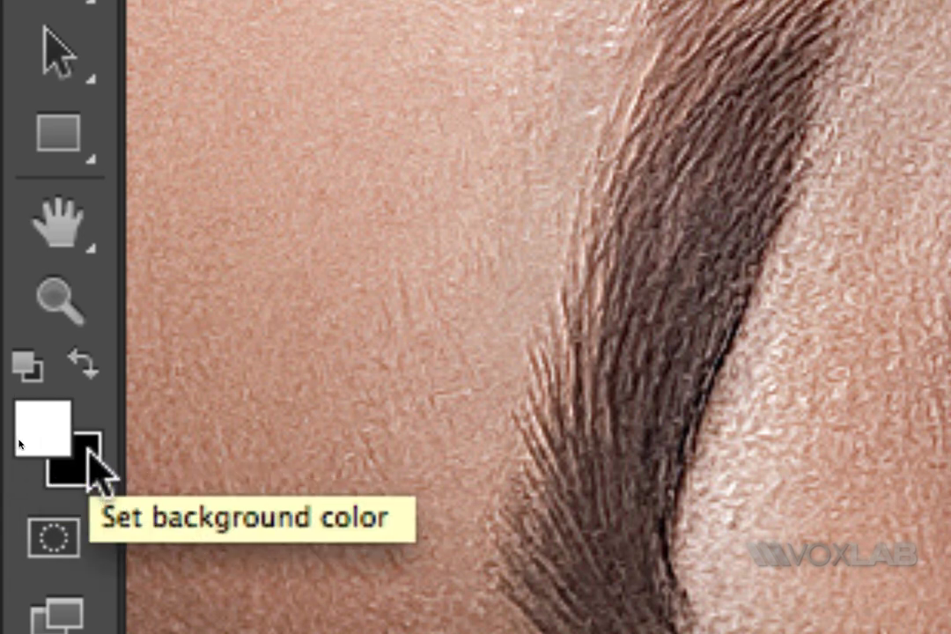
key(x)
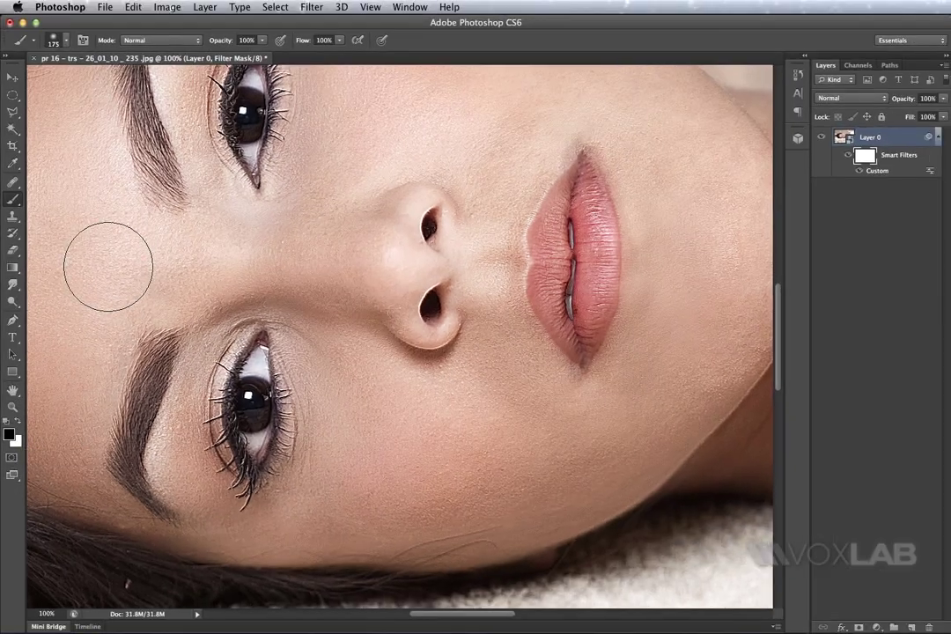
Step: Paint black on the filter mask over the skin between the eyes to remove the sharpening
mouse_move(108, 266)
mouse_down()
mouse_move(318, 259)
mouse_move(317, 199)
mouse_move(396, 116)
mouse_move(346, 159)
mouse_move(474, 104)
mouse_move(450, 129)
mouse_up()
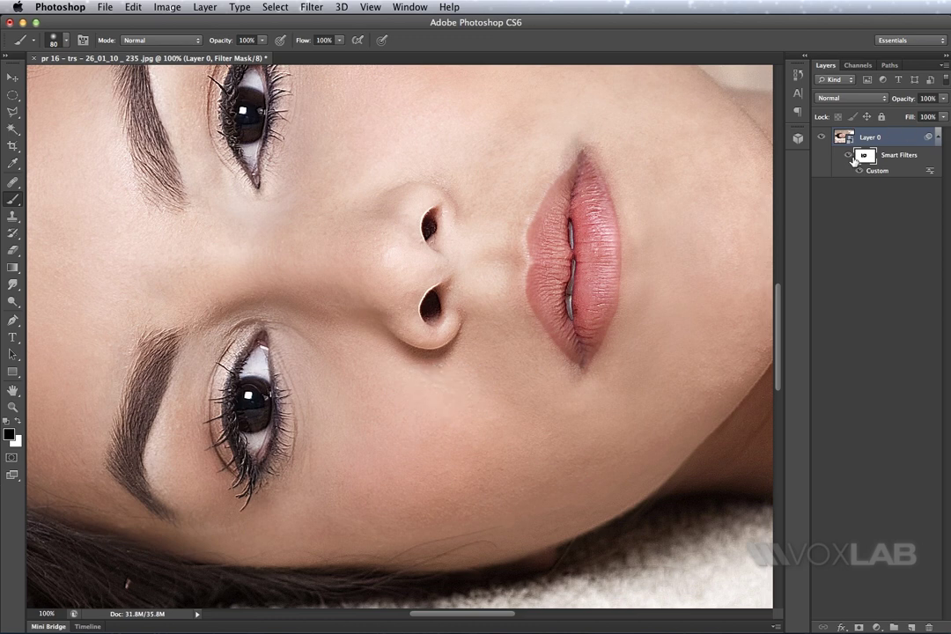
Step: Target Layer 0 and toggle the smart filter and its mask to compare
key(super+2)
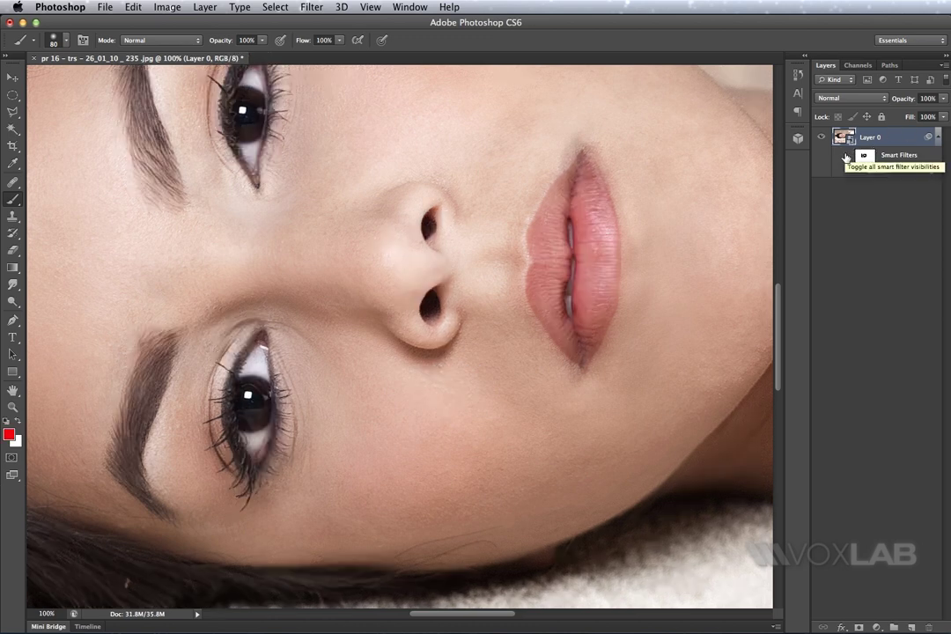
click(846, 156)
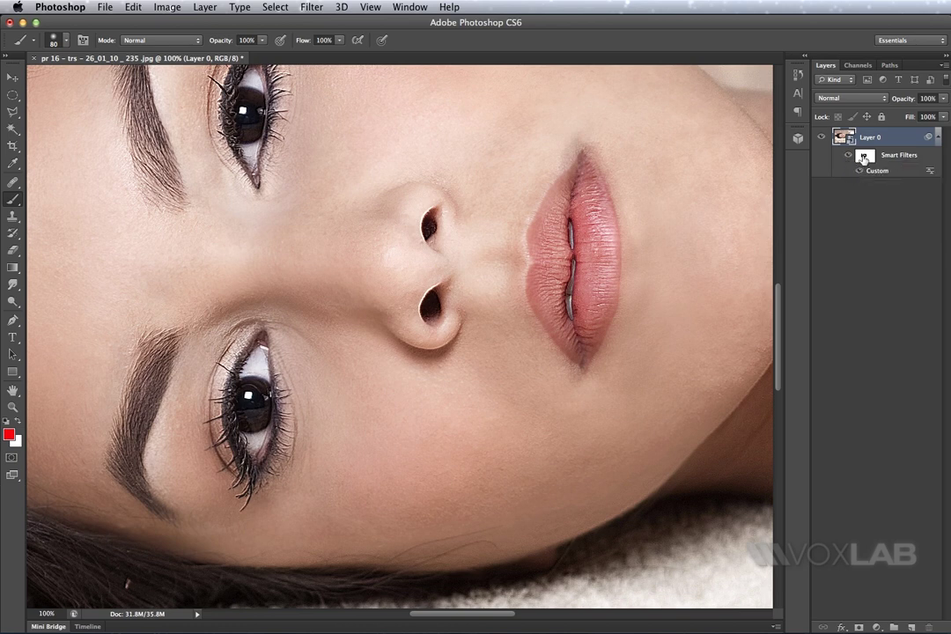
shift+click(863, 157)
Step: At 200% zoom on one eye, toggle the filter and mask off, leaving both on
key(super+plus)
scroll(258, 309, up, 10)
scroll(258, 309, left, 5)
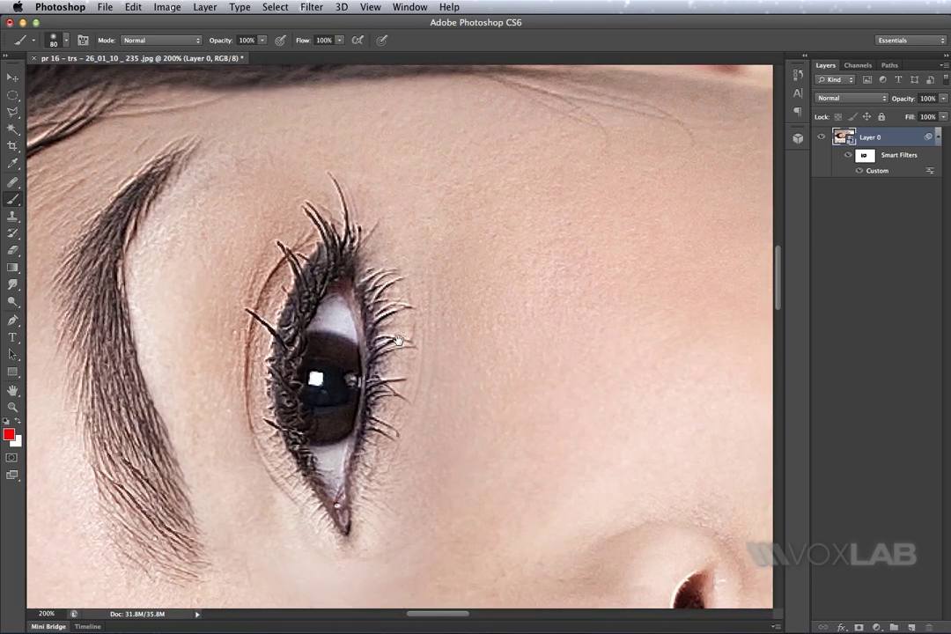
scroll(403, 422, down, 10)
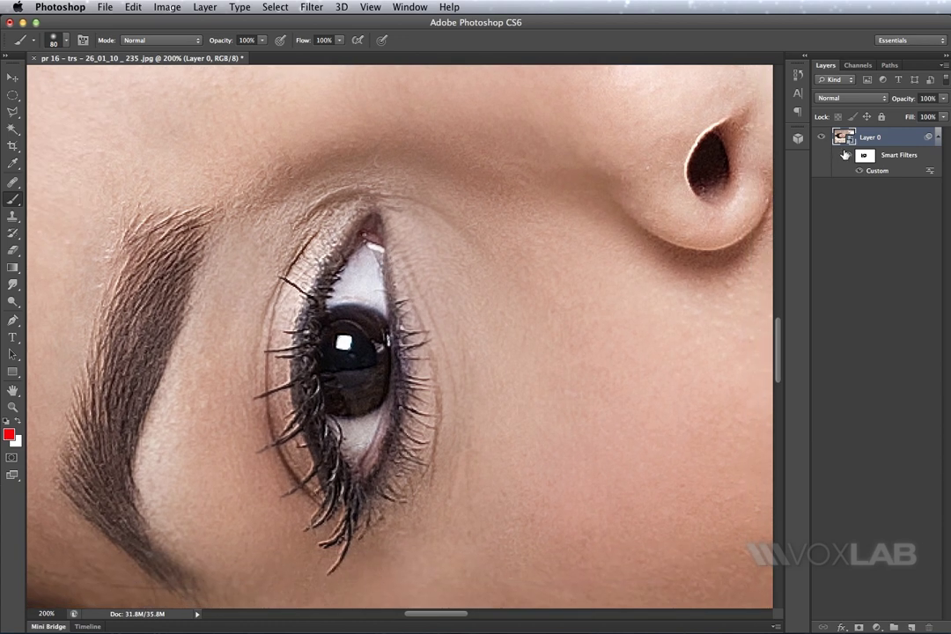
click(846, 156)
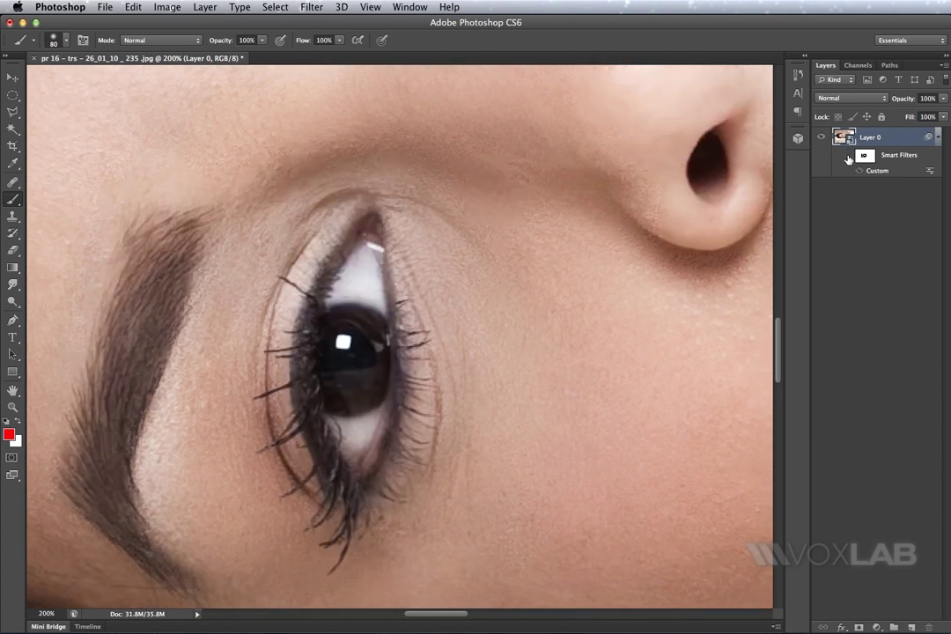
click(849, 157)
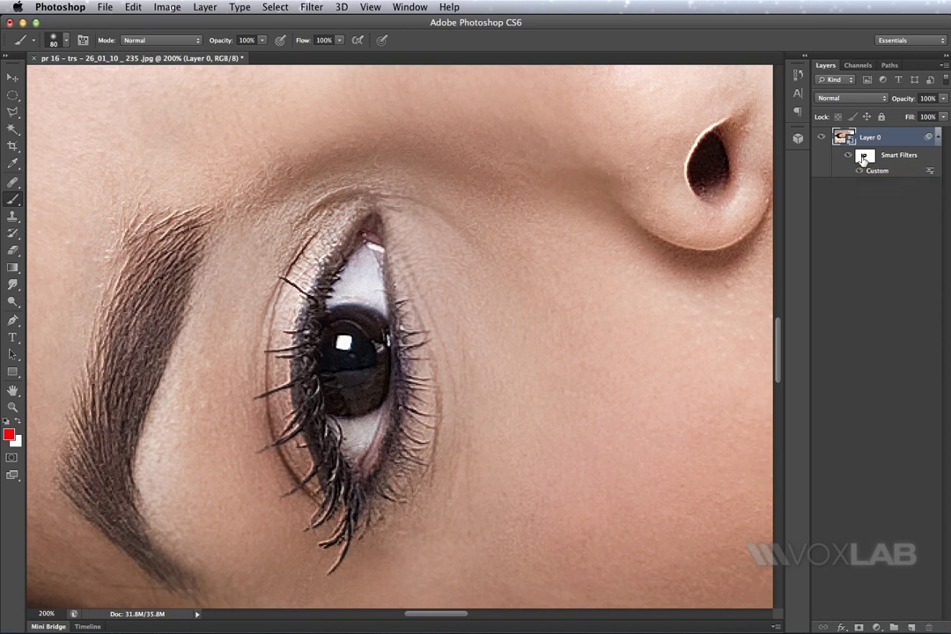
shift+click(864, 158)
shift+click(863, 158)
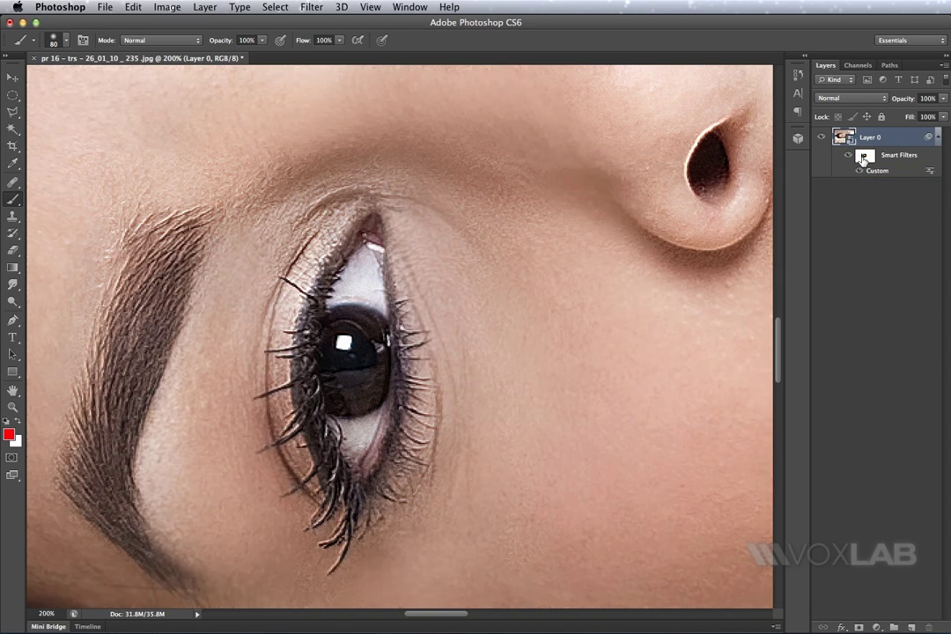